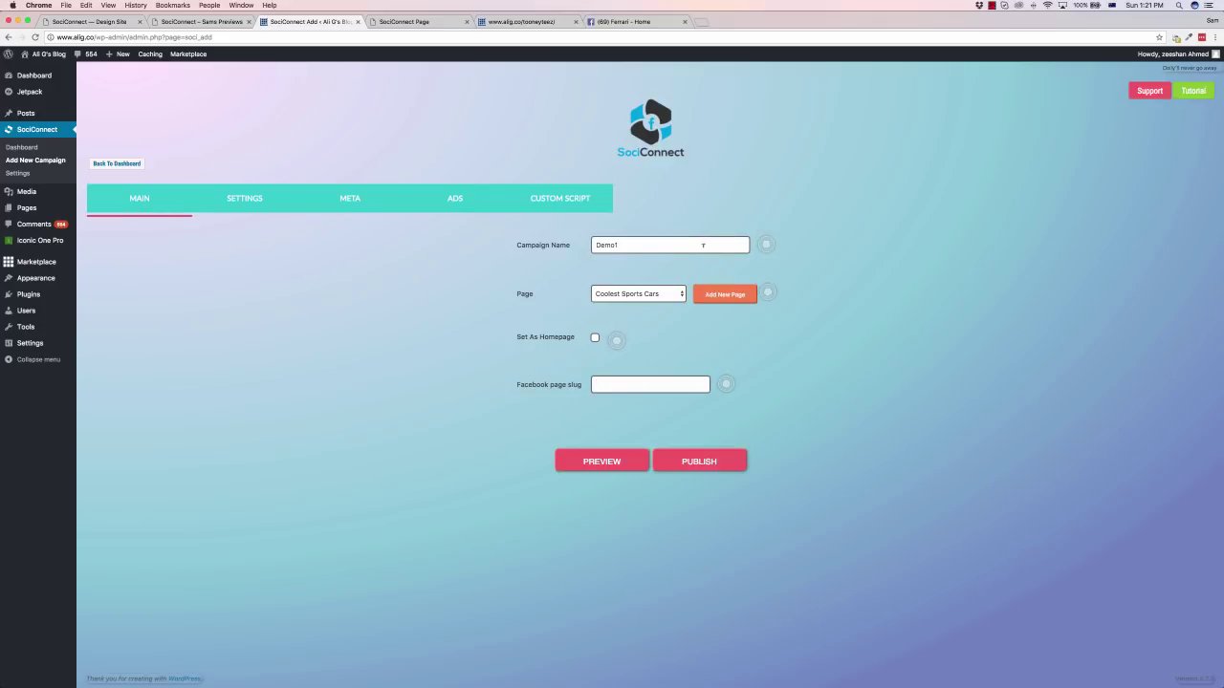
pyautogui.click(674, 296)
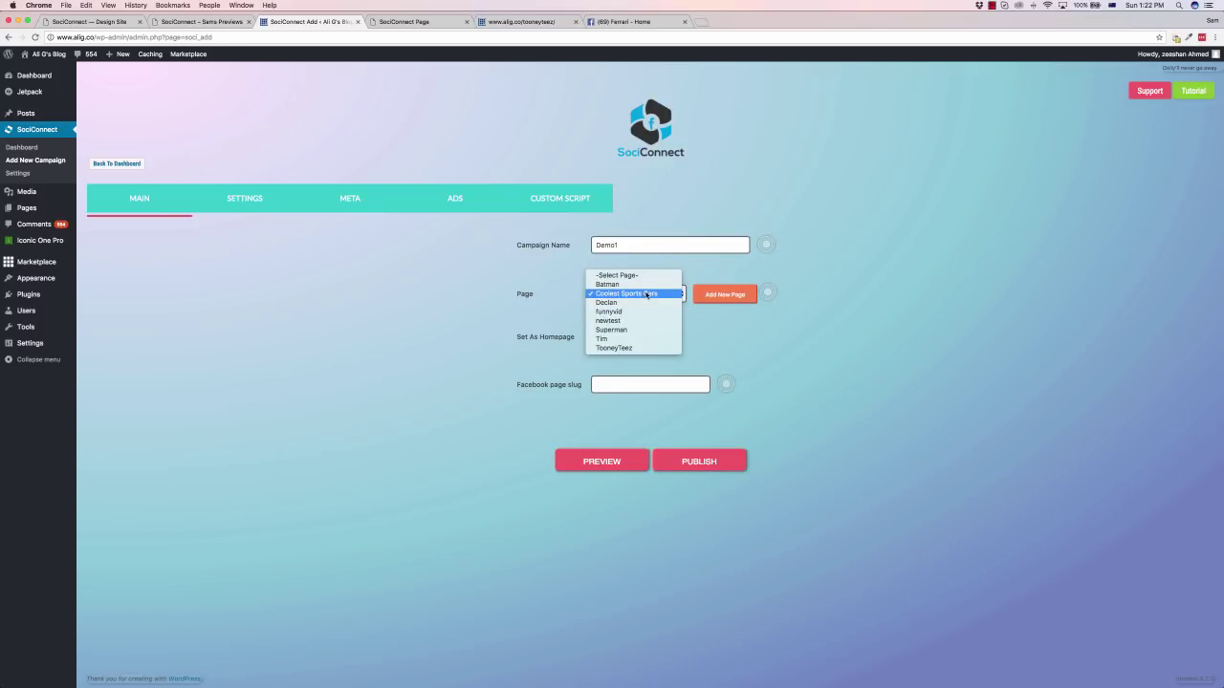
pyautogui.click(646, 295)
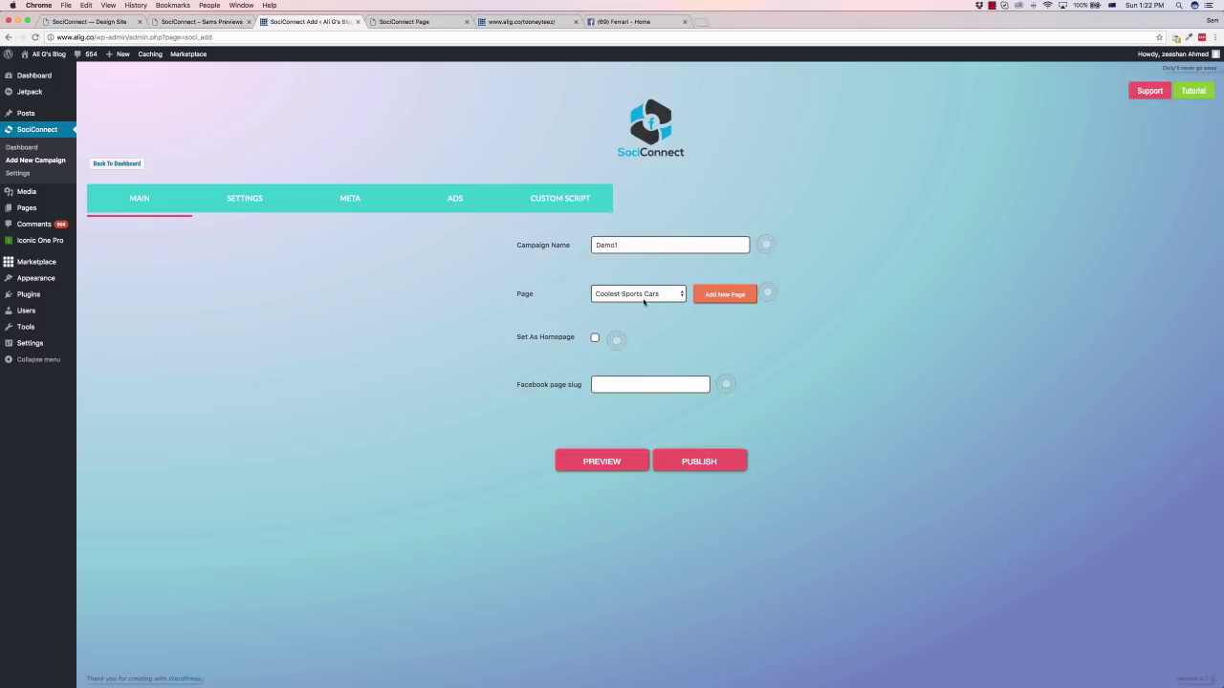
pyautogui.click(595, 338)
pyautogui.click(595, 339)
pyautogui.click(619, 387)
# Copy the slug 'Ferrari' from the end of the Ferrari Facebook page address.
pyautogui.click(612, 21)
pyautogui.click(191, 37)
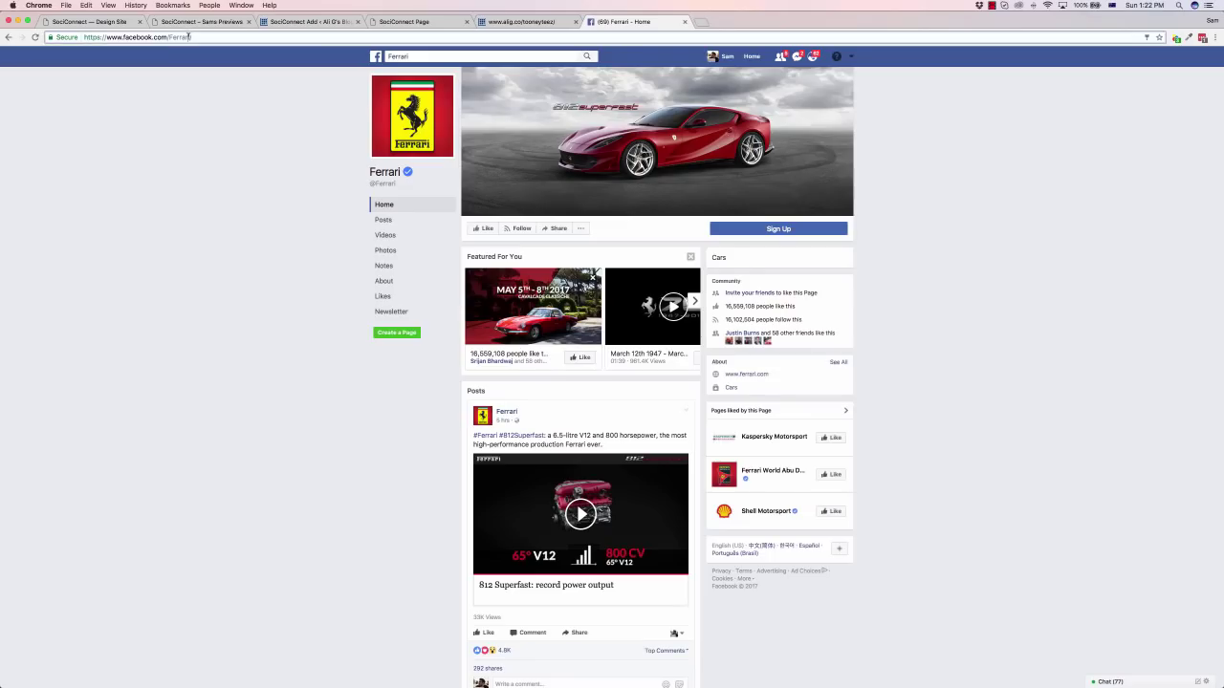
pyautogui.click(190, 36)
pyautogui.moveTo(190, 36); pyautogui.dragTo(169, 37)
pyautogui.press('super+c')
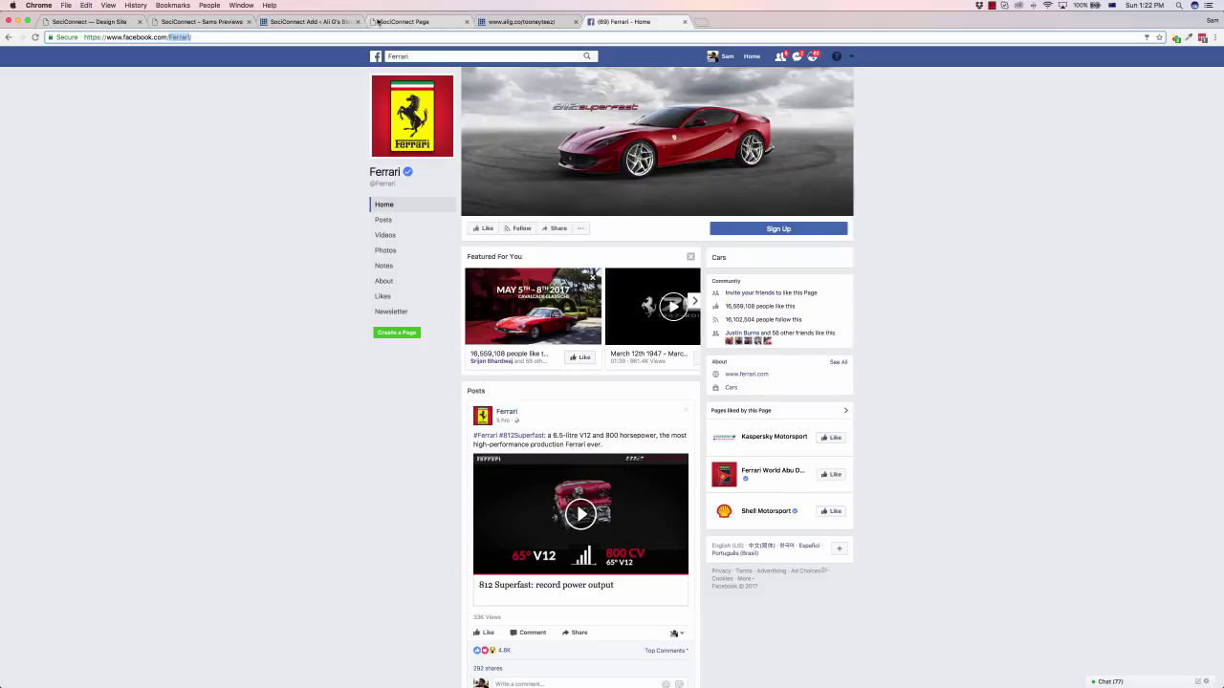
# Paste Ferrari as the campaign's Facebook page slug and preview the Ferrari feed.
pyautogui.click(407, 21)
pyautogui.click(321, 17)
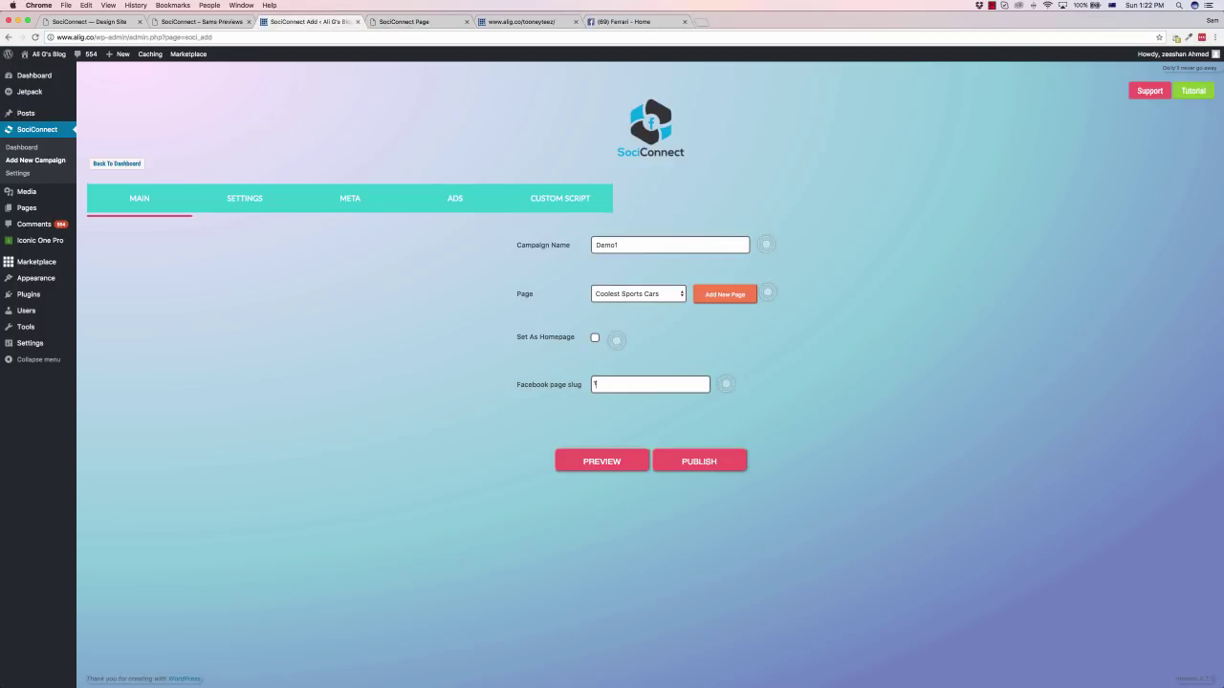
pyautogui.press('super+v')
pyautogui.click(604, 464)
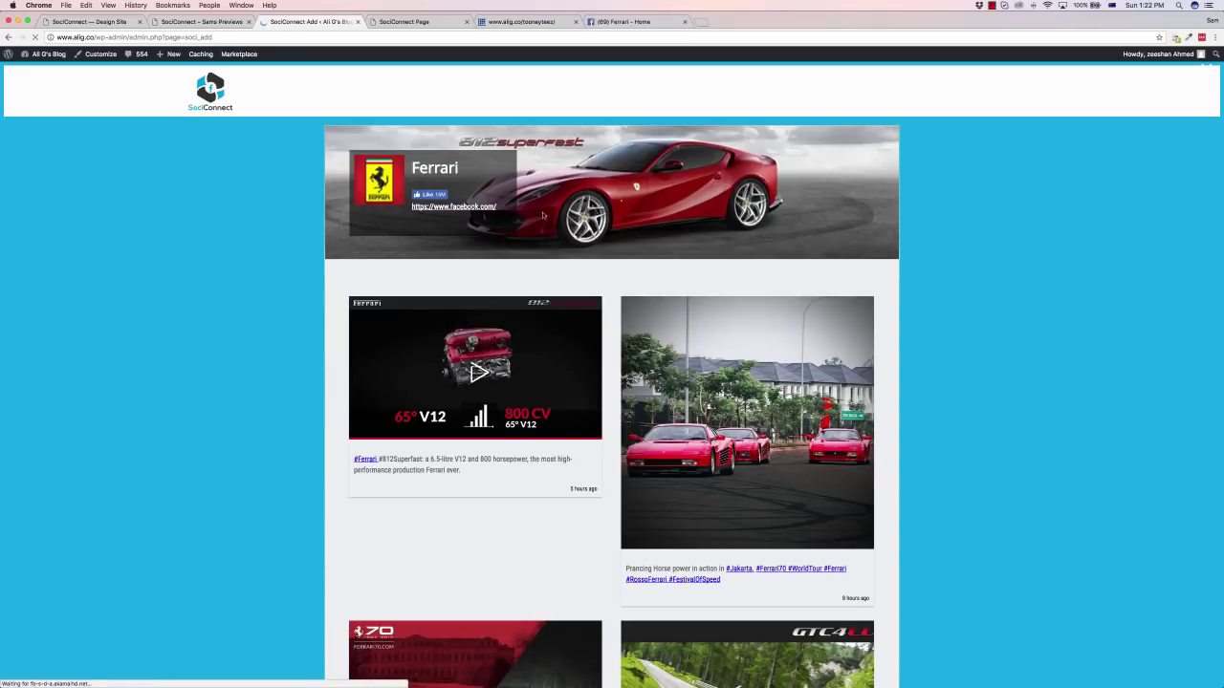
pyautogui.scroll(-1, 462, 171)
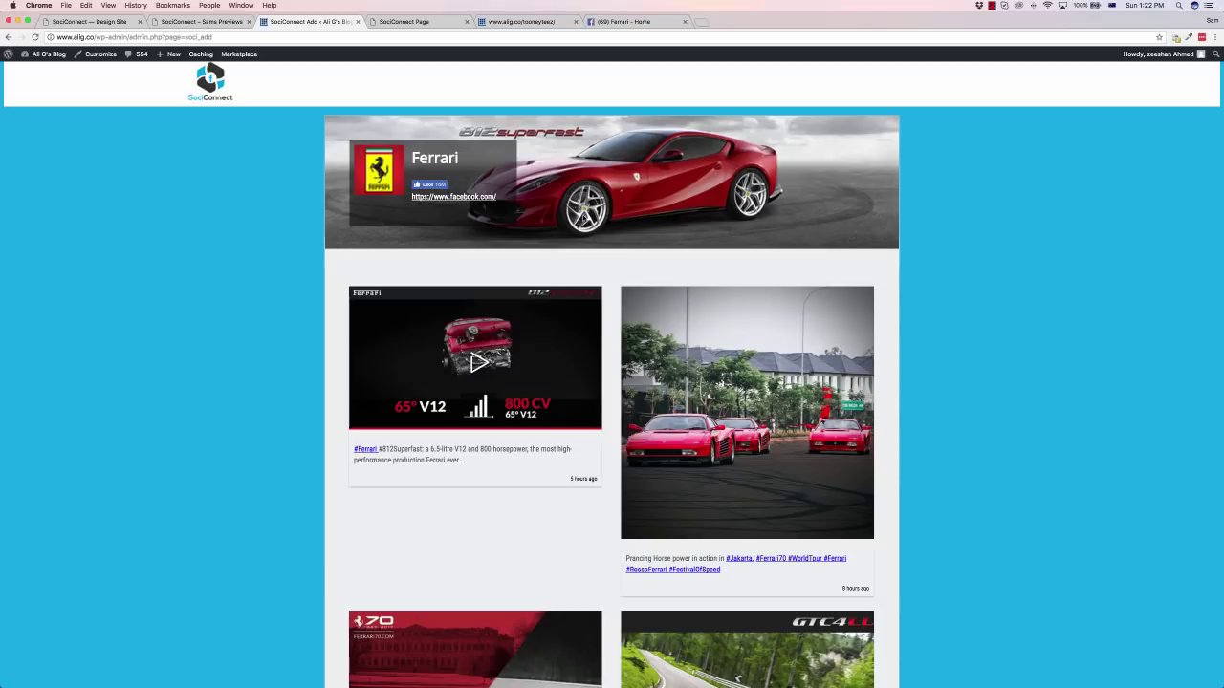
pyautogui.scroll(-2, 434, 328)
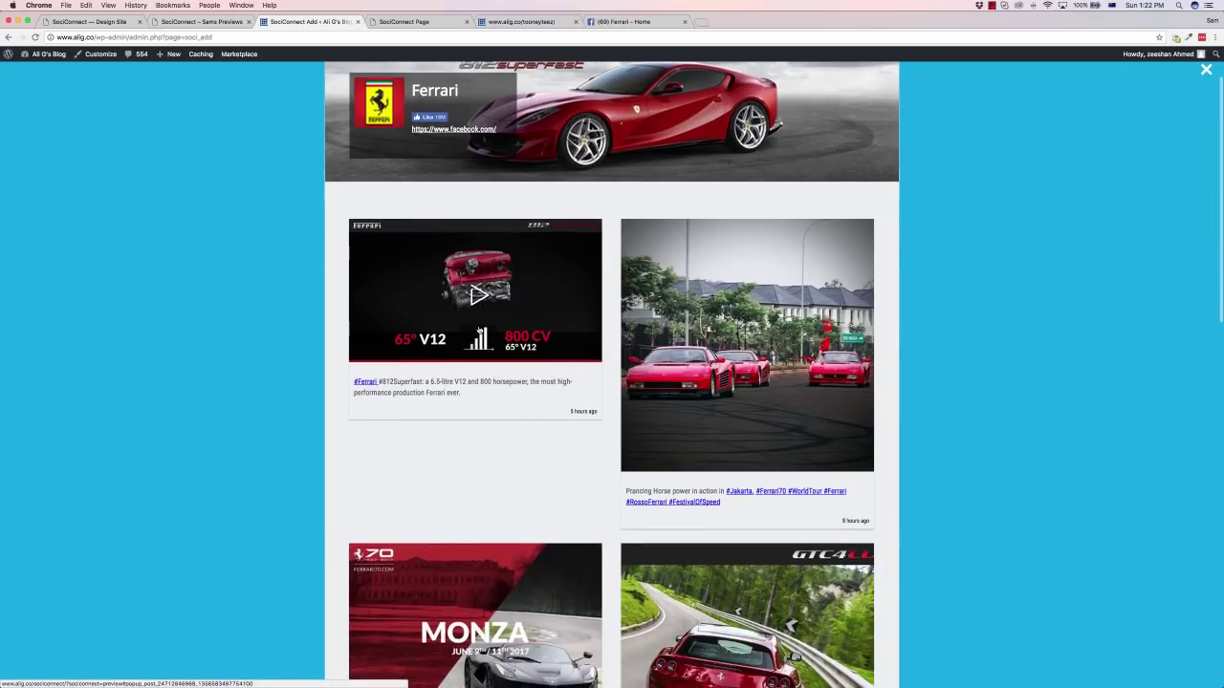
pyautogui.scroll(-4, 434, 328)
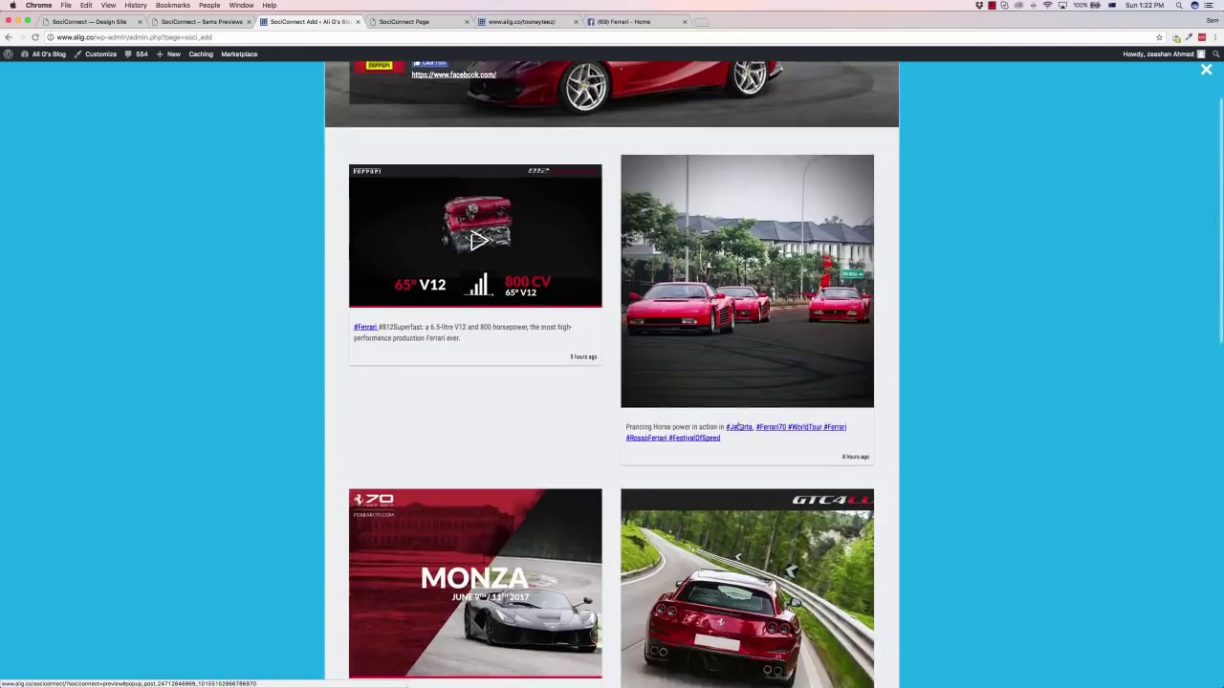
pyautogui.scroll(-5, 696, 465)
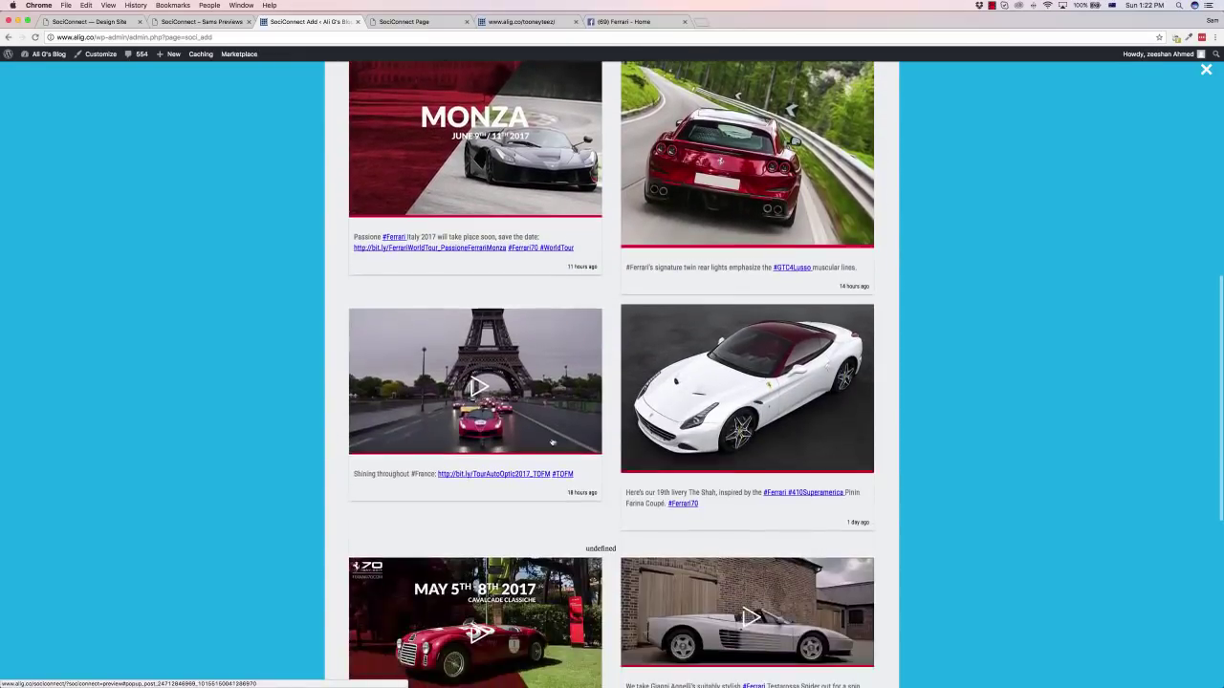
pyautogui.scroll(-4, 696, 466)
pyautogui.scroll(12, 695, 465)
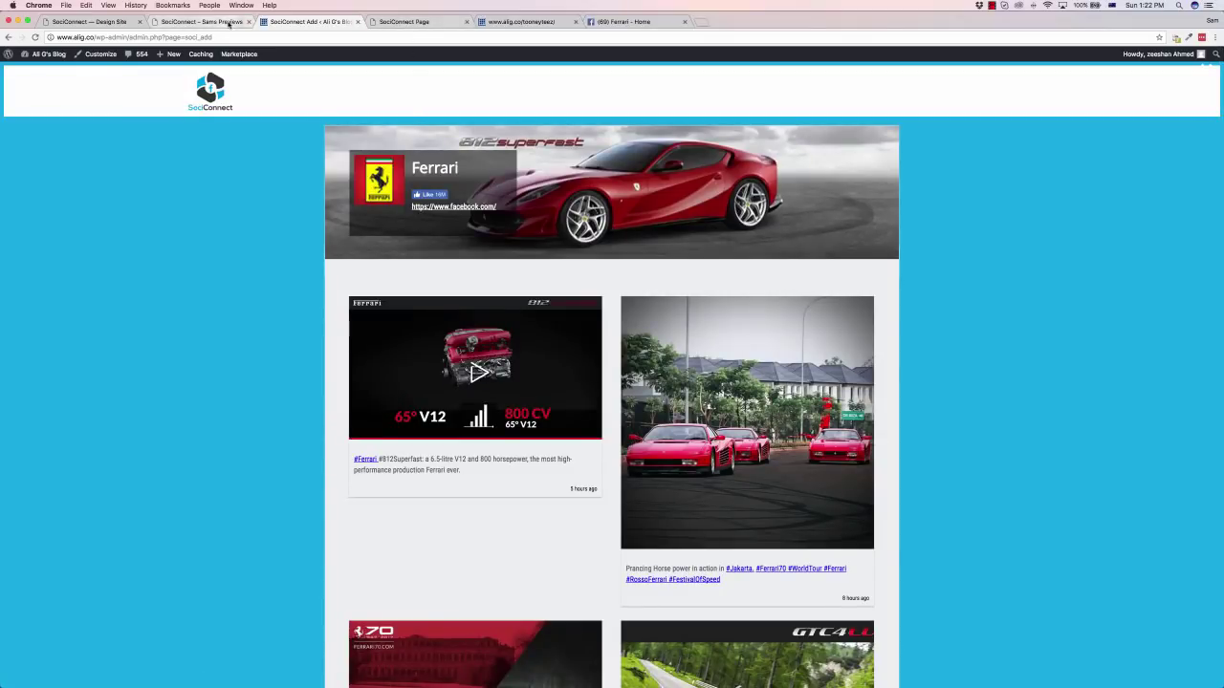
pyautogui.click(414, 22)
pyautogui.click(308, 21)
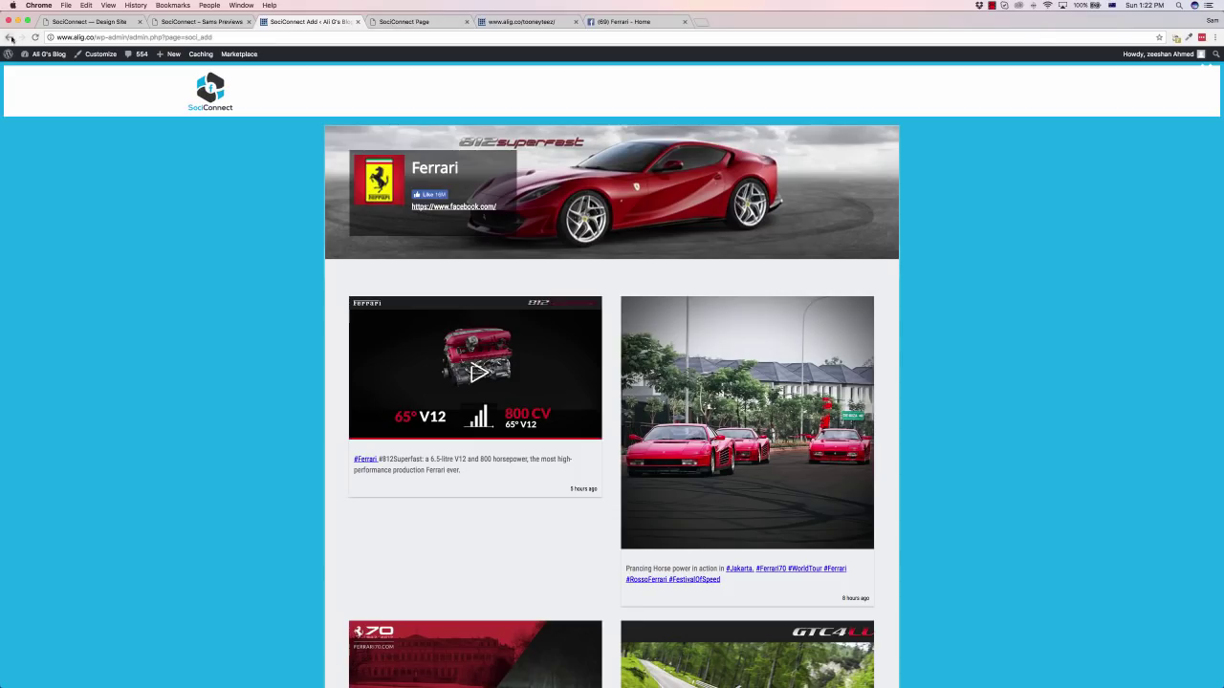
# Go back to the campaign list and select the TooneyTeez shortcode [sociconnect id="1"].
pyautogui.click(9, 39)
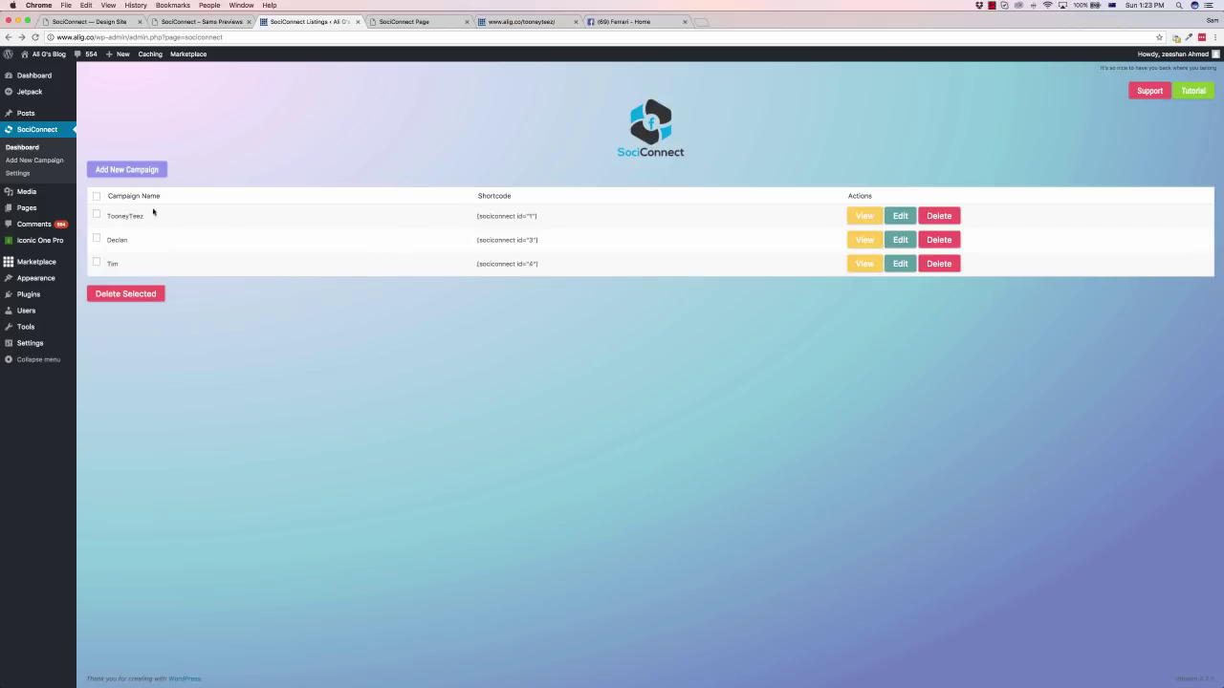
pyautogui.moveTo(477, 216)
pyautogui.mouseDown()
pyautogui.moveTo(532, 217)
pyautogui.moveTo(475, 216)
pyautogui.mouseUp()
pyautogui.click(443, 21)
pyautogui.scroll(-10, 835, 185)
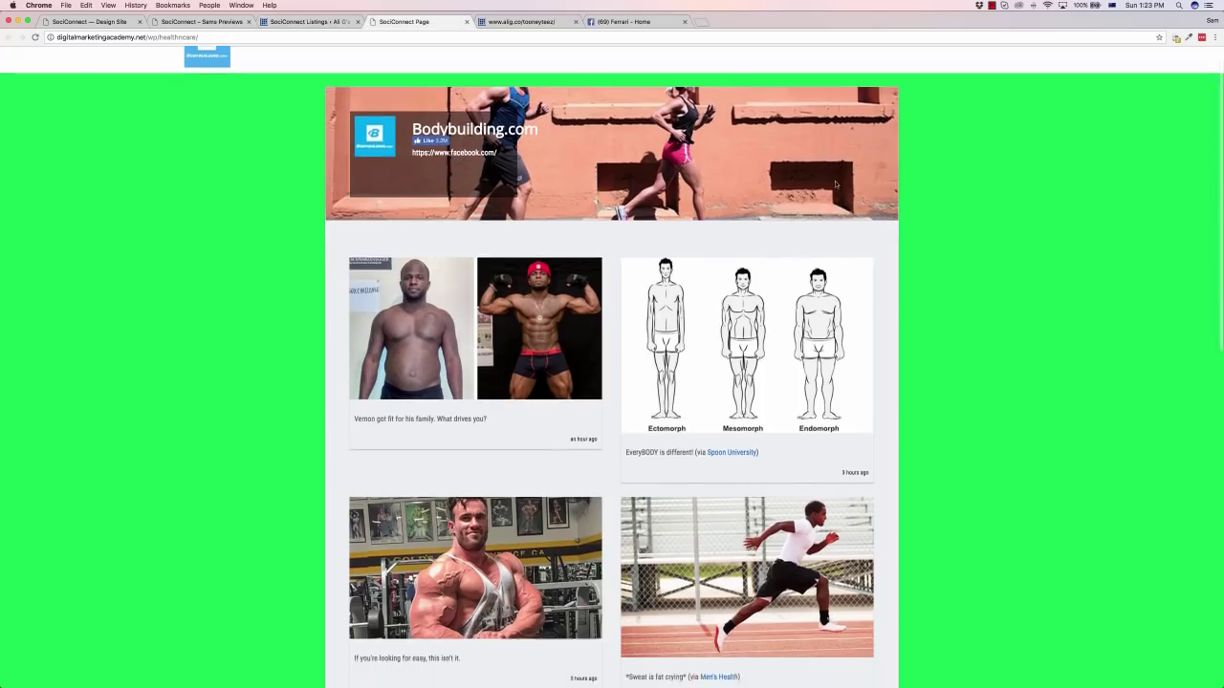
pyautogui.scroll(-6, 833, 184)
pyautogui.scroll(15, 833, 181)
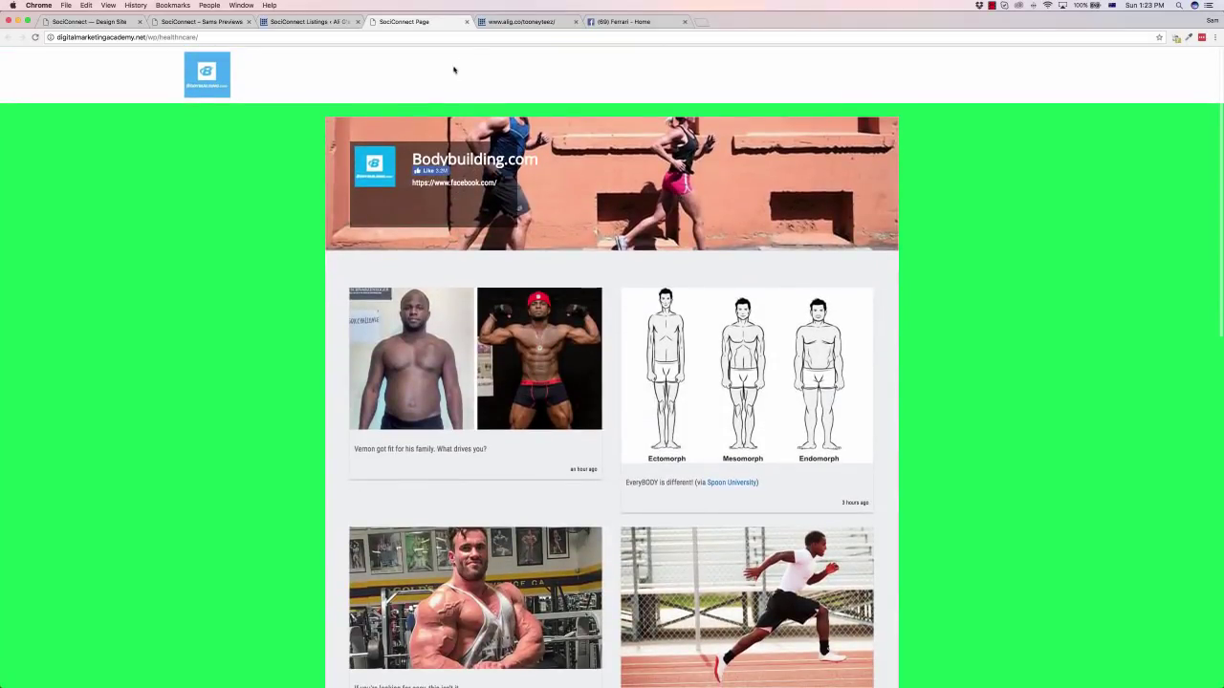
pyautogui.click(471, 21)
pyautogui.click(467, 21)
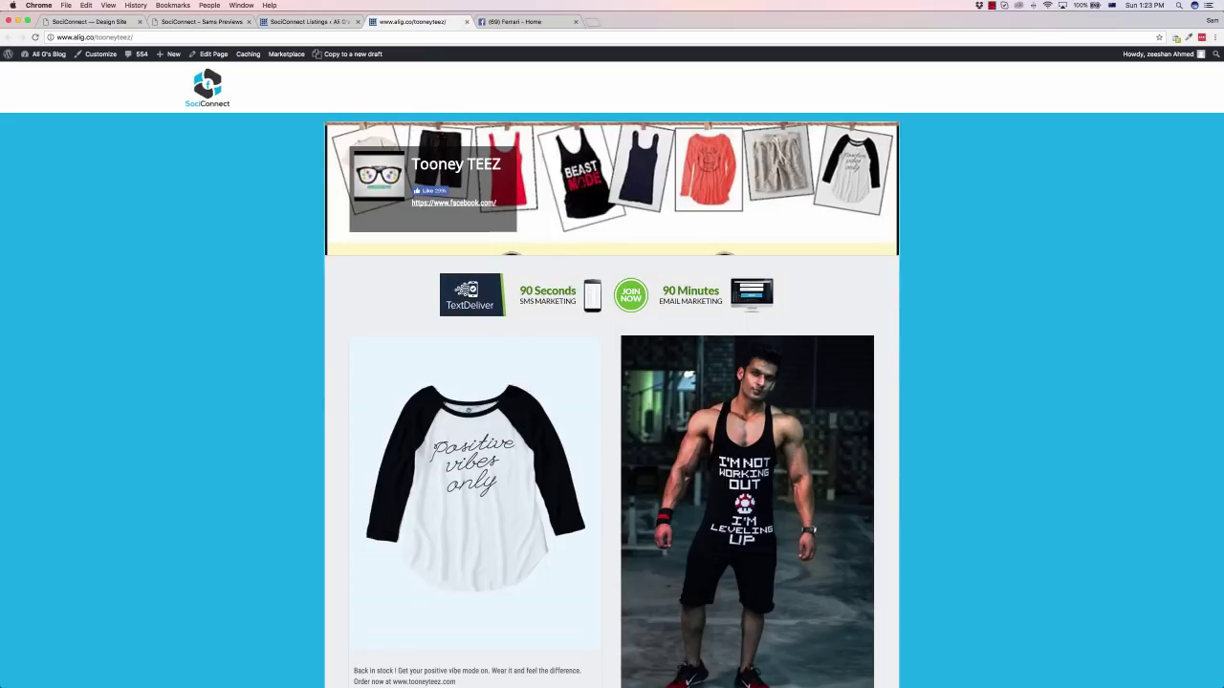
pyautogui.scroll(-1, 828, 235)
pyautogui.scroll(-10, 831, 236)
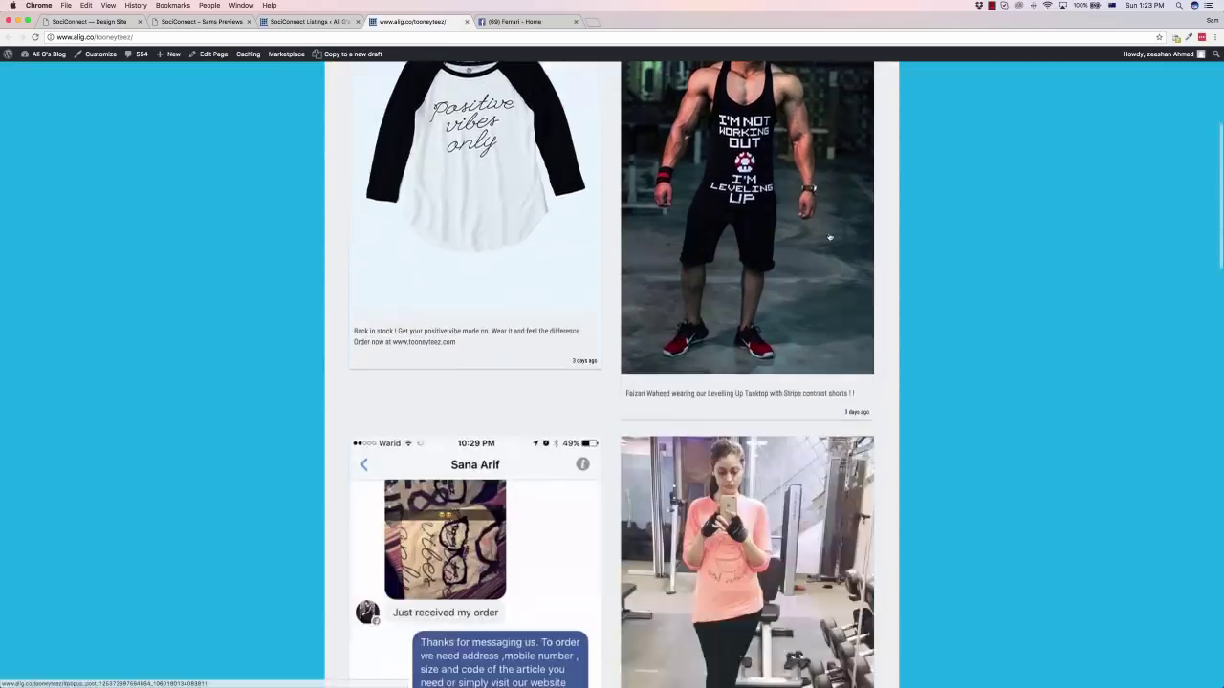
pyautogui.scroll(-10, 829, 236)
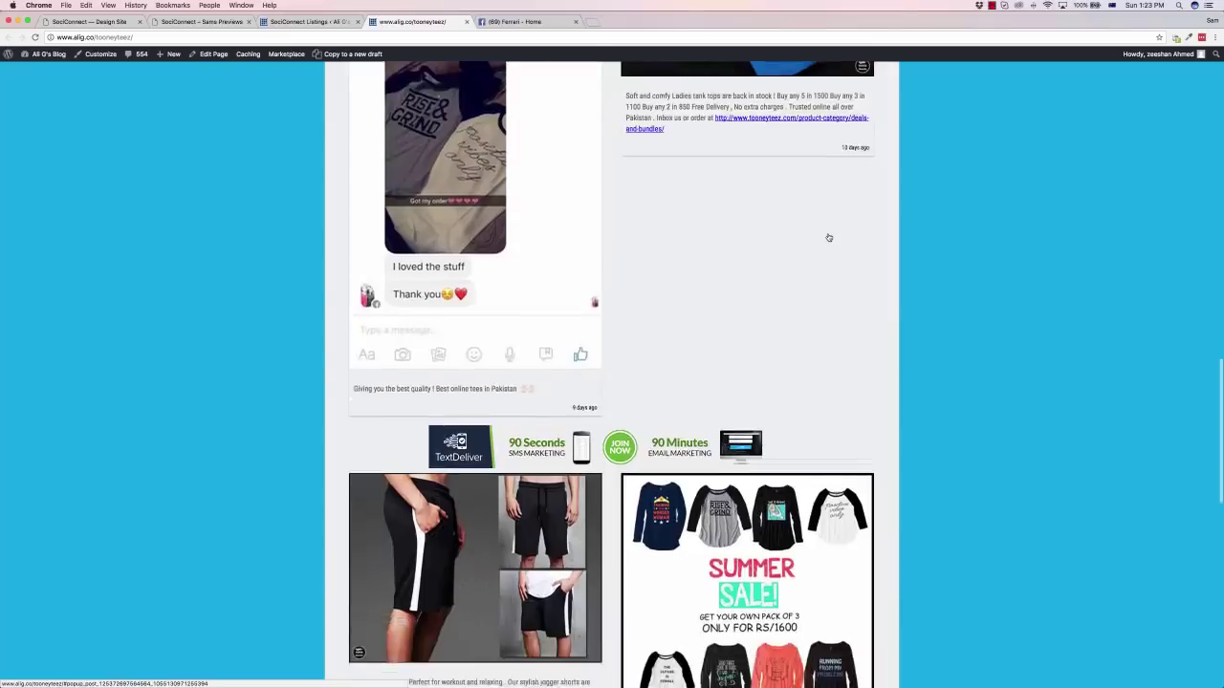
pyautogui.scroll(-5, 829, 236)
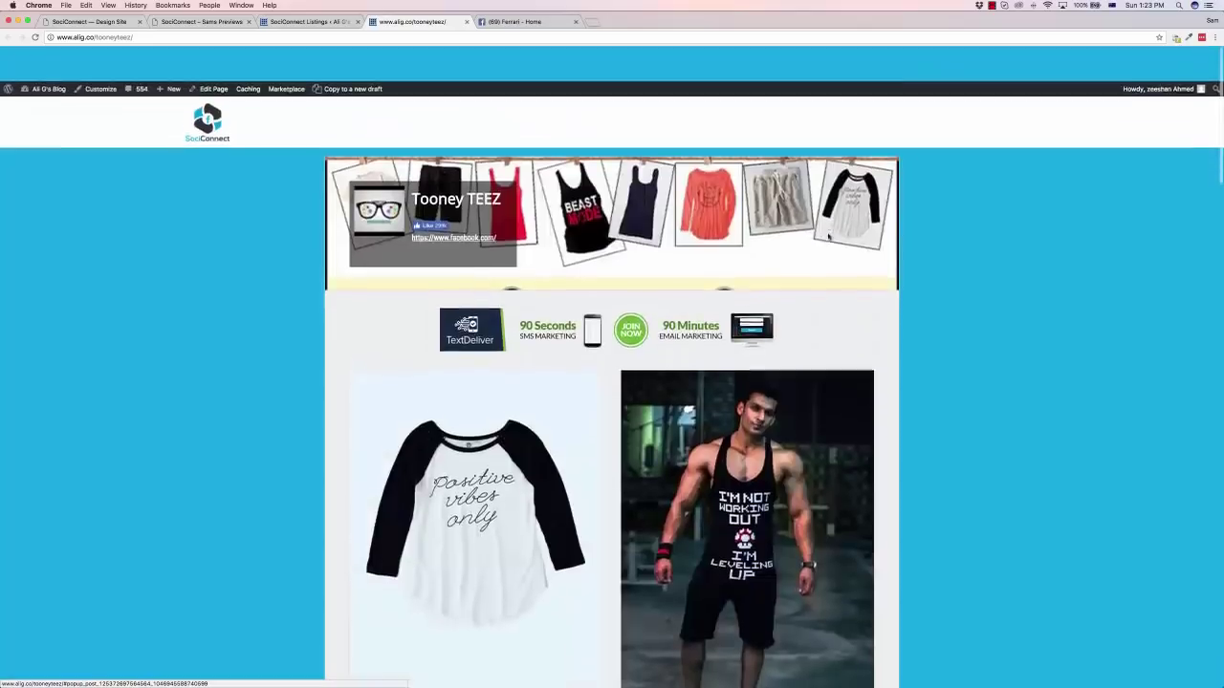
pyautogui.scroll(-1, 823, 238)
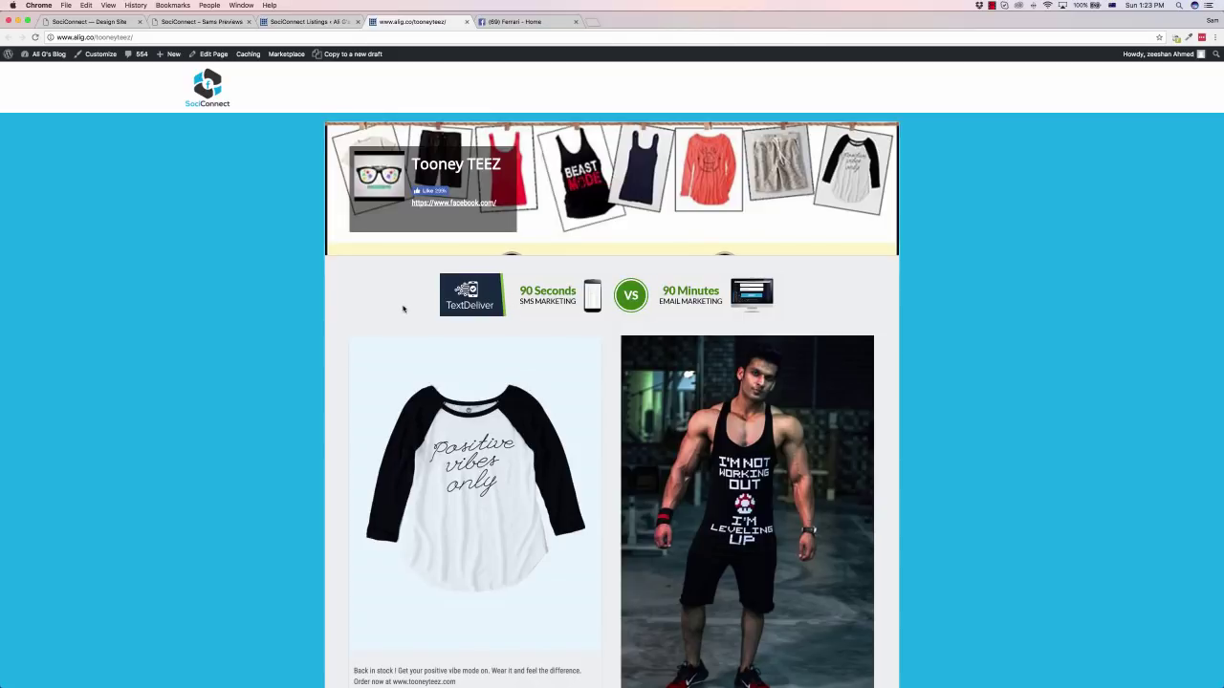
# Start a new campaign and open its ADS tab showing the header and content ad fields.
pyautogui.click(306, 21)
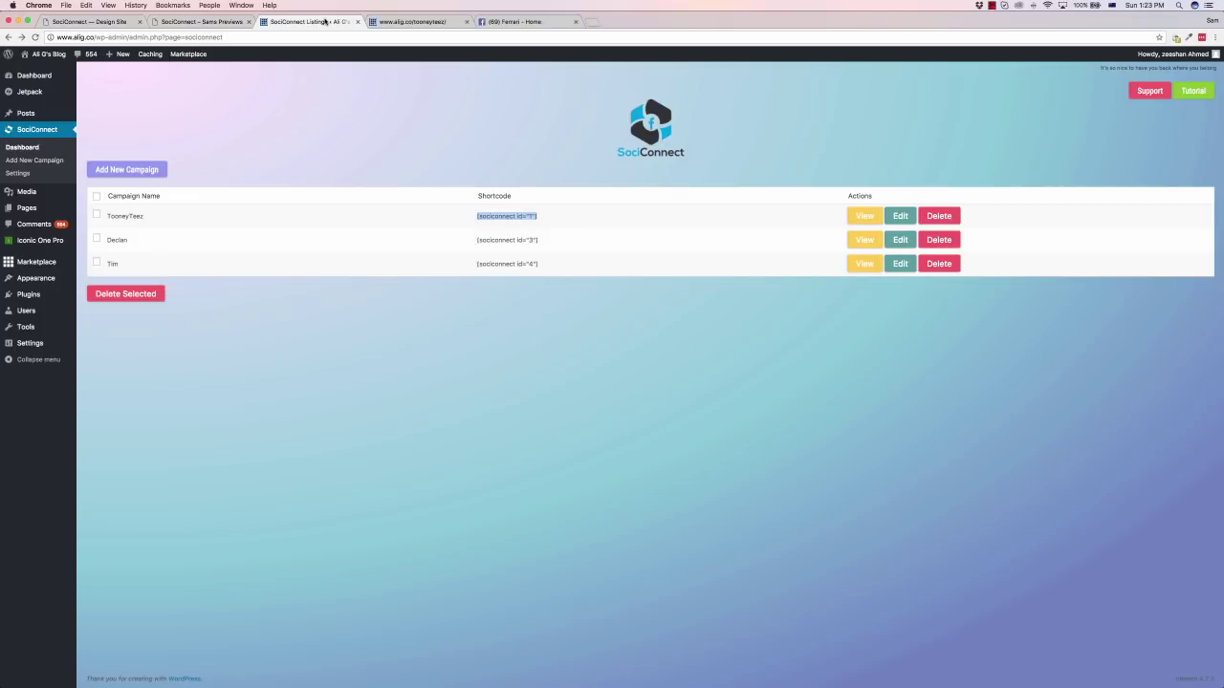
pyautogui.click(17, 132)
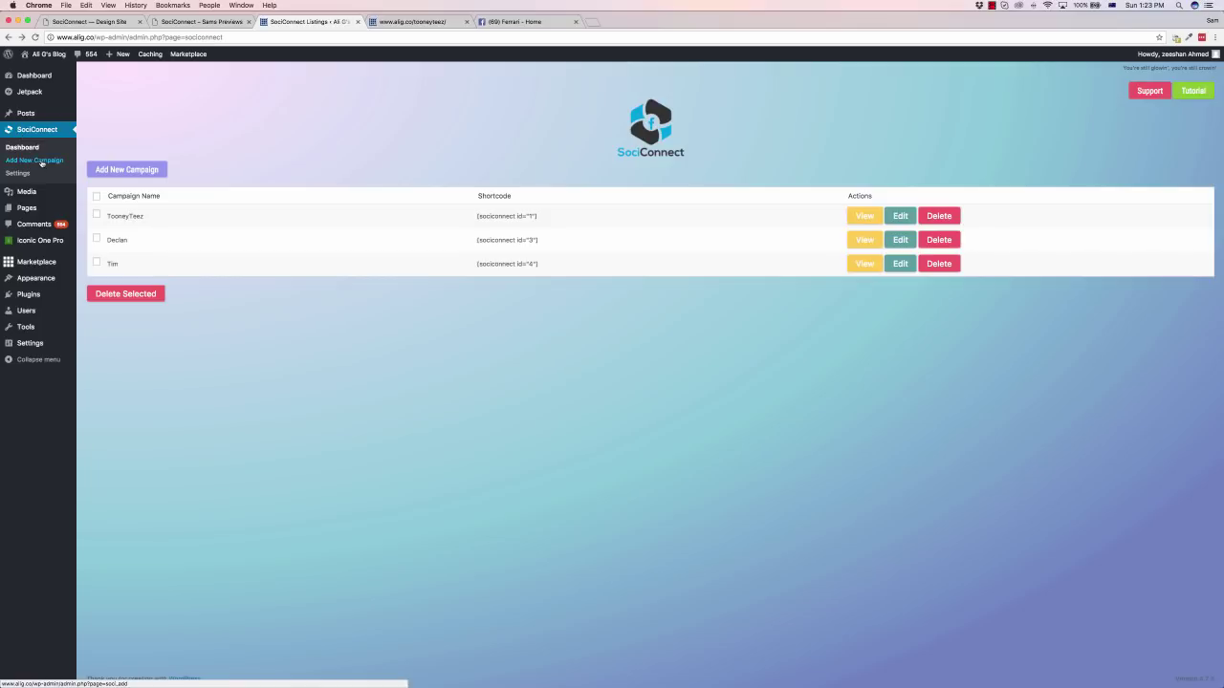
pyautogui.click(39, 162)
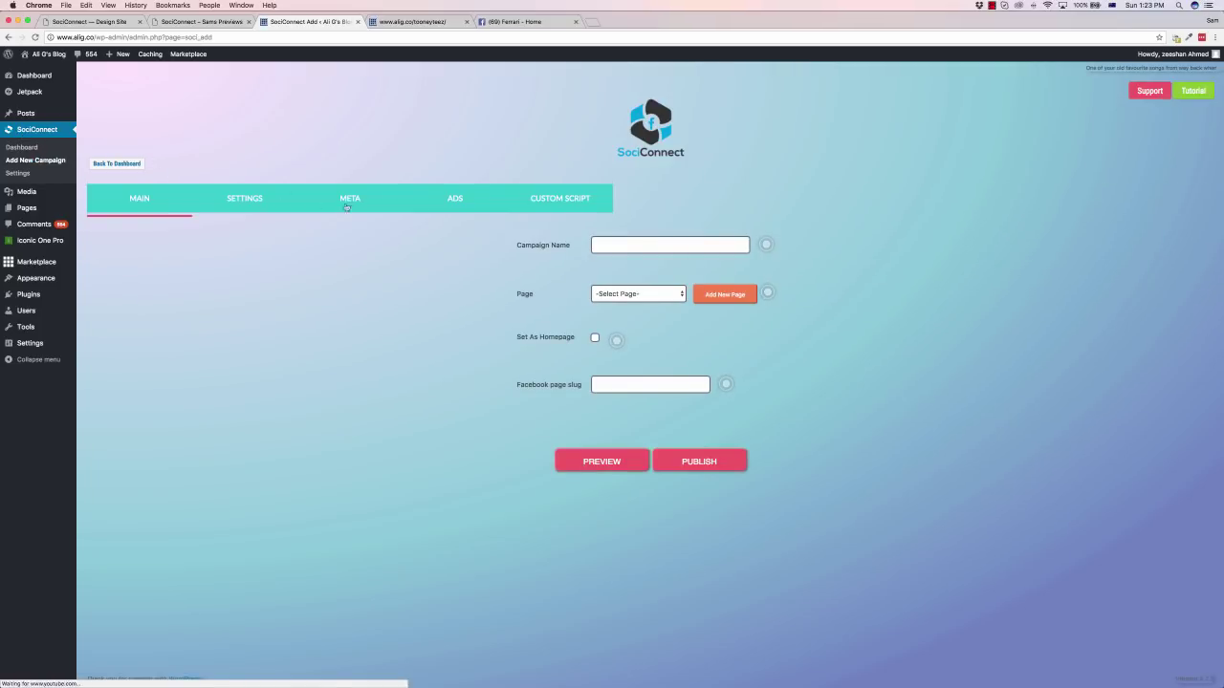
pyautogui.click(456, 201)
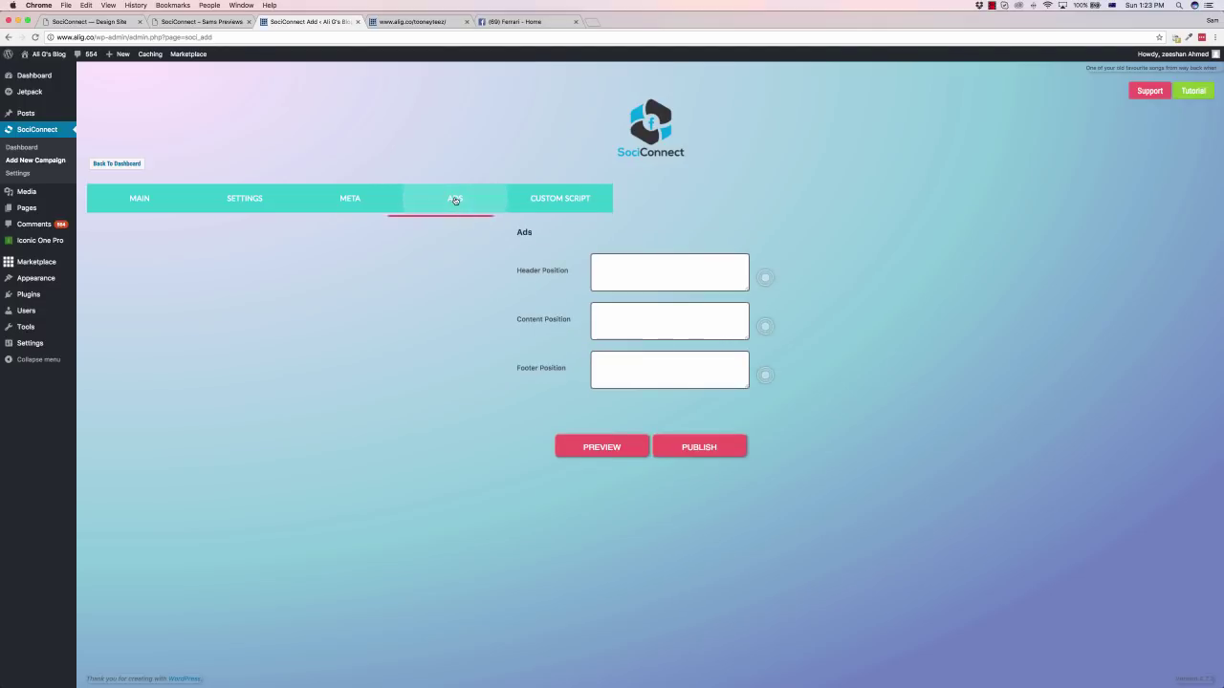
pyautogui.click(630, 265)
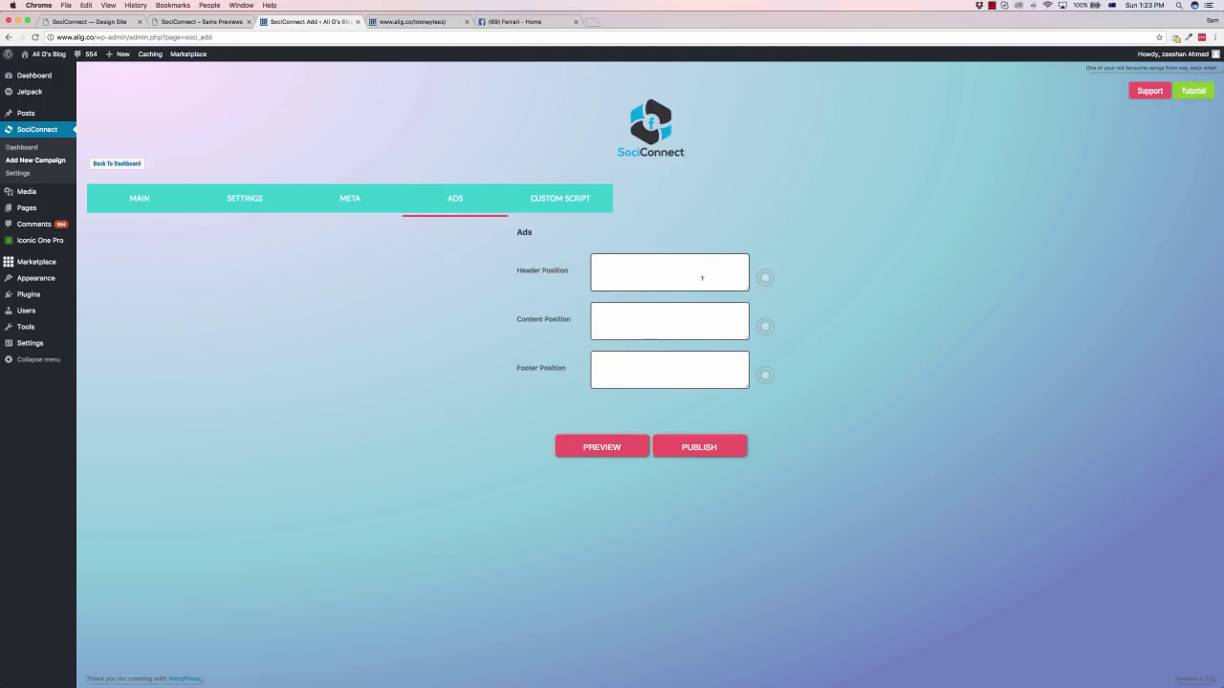
pyautogui.click(615, 316)
# View the live Tooney TEEZ page with its TextDeliver SMS-versus-email ad banner.
pyautogui.click(413, 21)
pyautogui.scroll(-5, 546, 274)
pyautogui.scroll(-5, 546, 273)
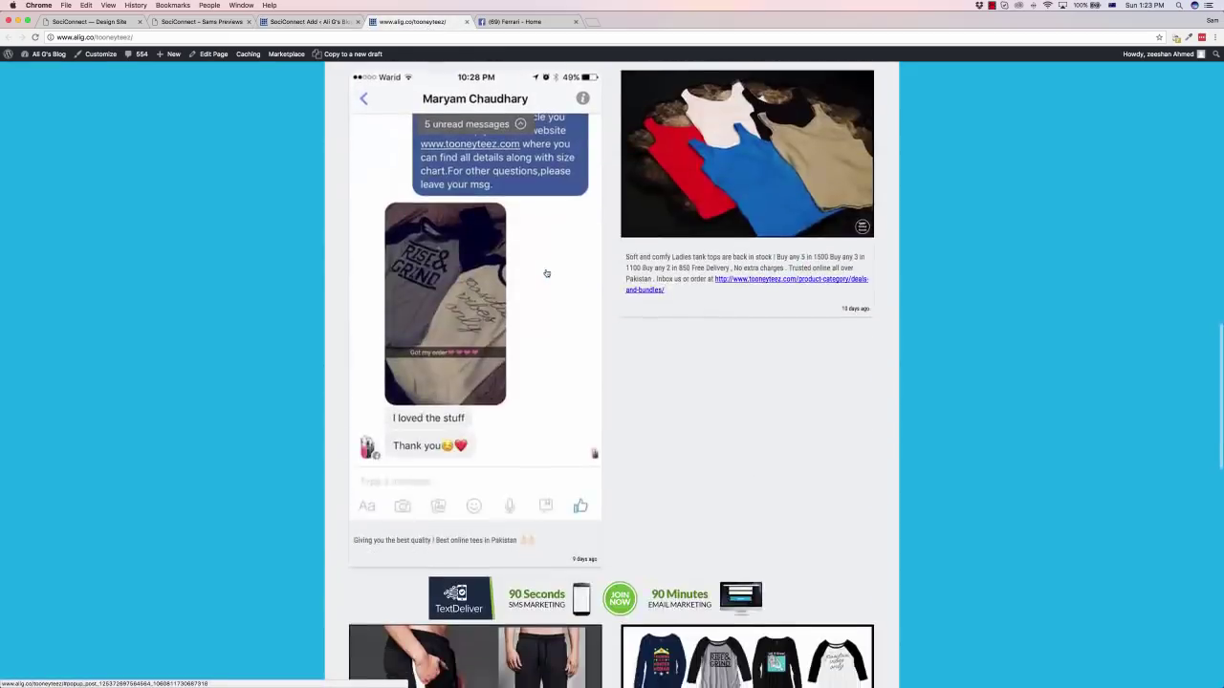
pyautogui.scroll(15, 546, 273)
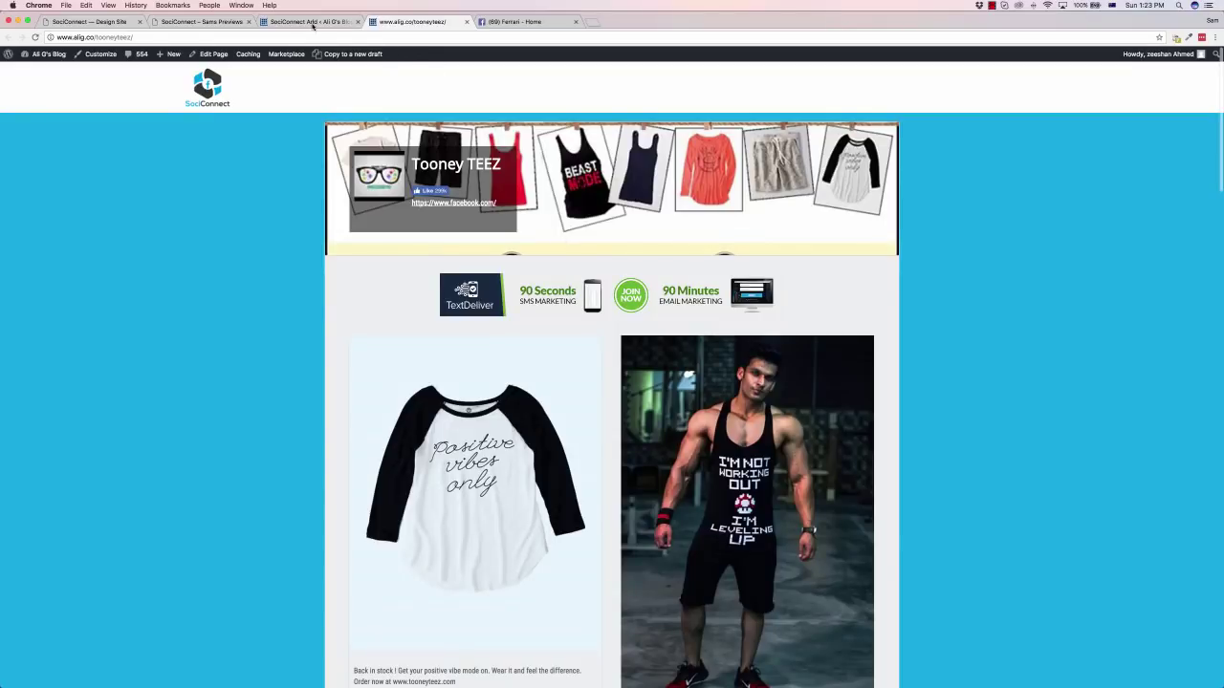
pyautogui.click(306, 21)
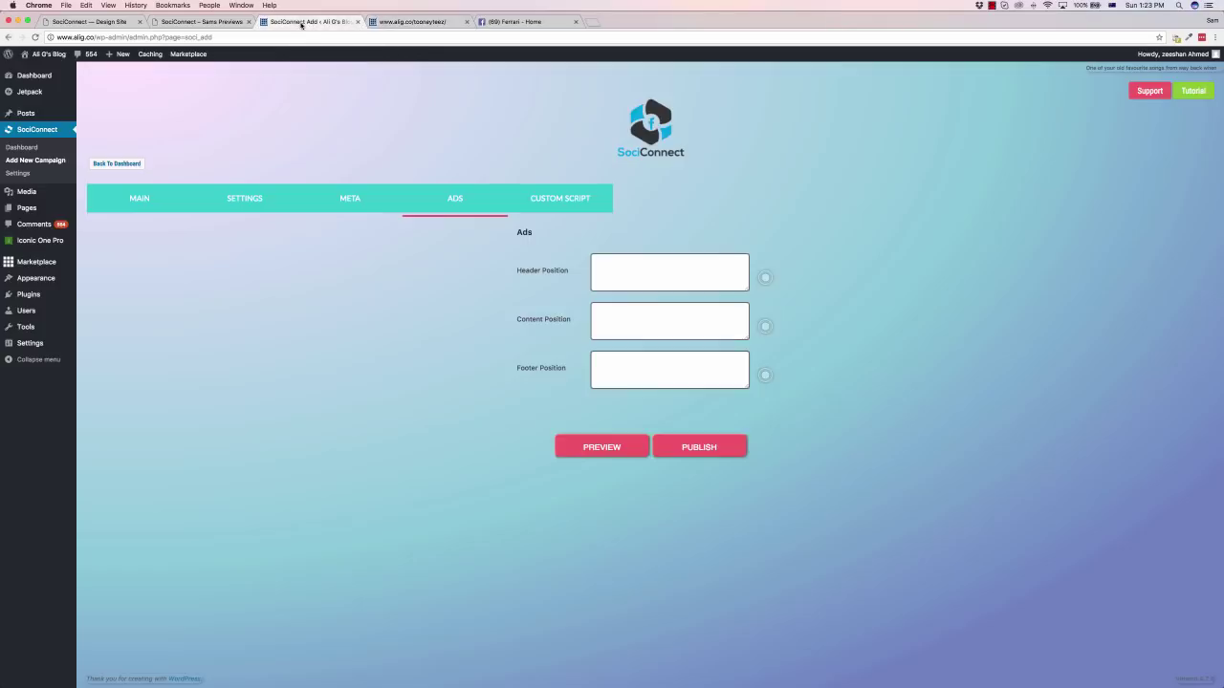
pyautogui.click(414, 21)
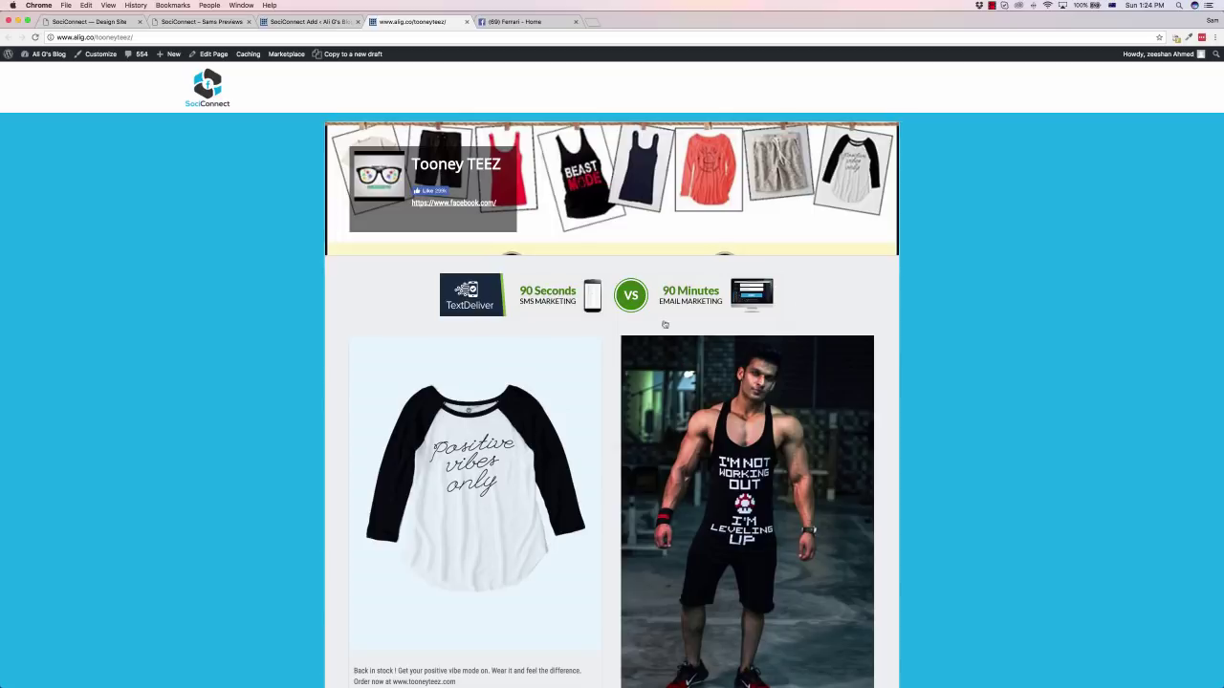
pyautogui.scroll(-5, 782, 303)
pyautogui.scroll(5, 782, 303)
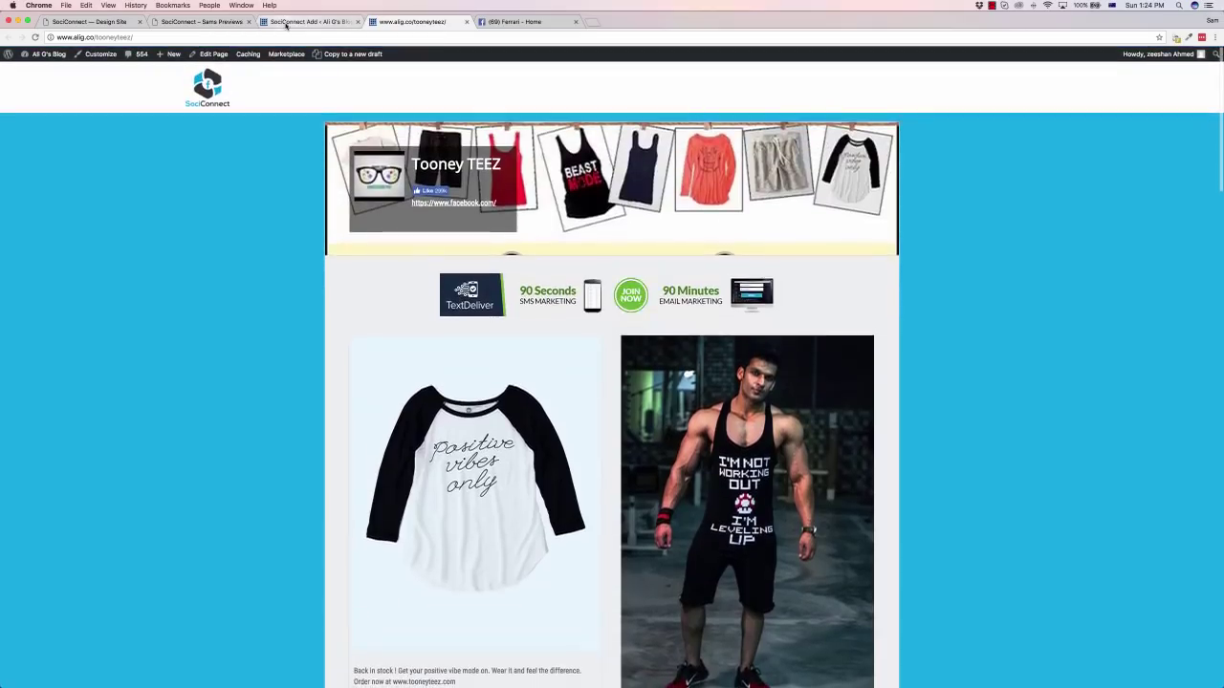
# Review the new campaign's Custom Script, Ads, Meta and Settings tabs, ending on display defaults like 10 items.
pyautogui.click(291, 21)
pyautogui.click(561, 198)
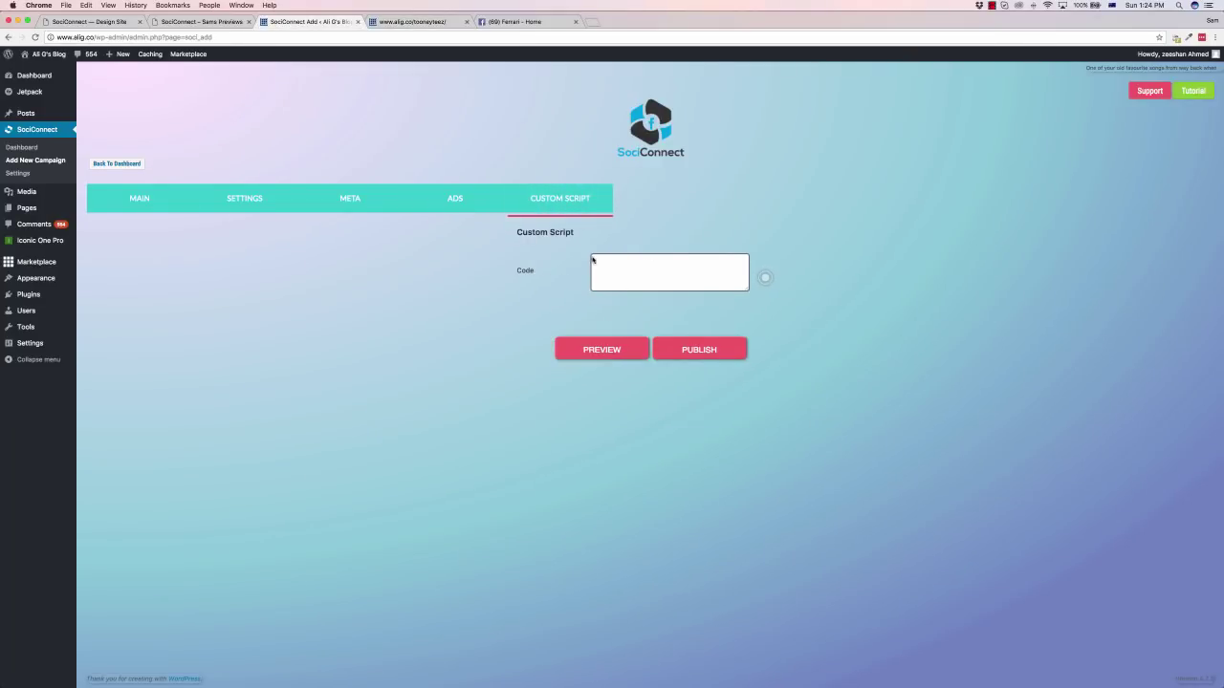
pyautogui.click(445, 206)
pyautogui.click(350, 199)
pyautogui.click(263, 201)
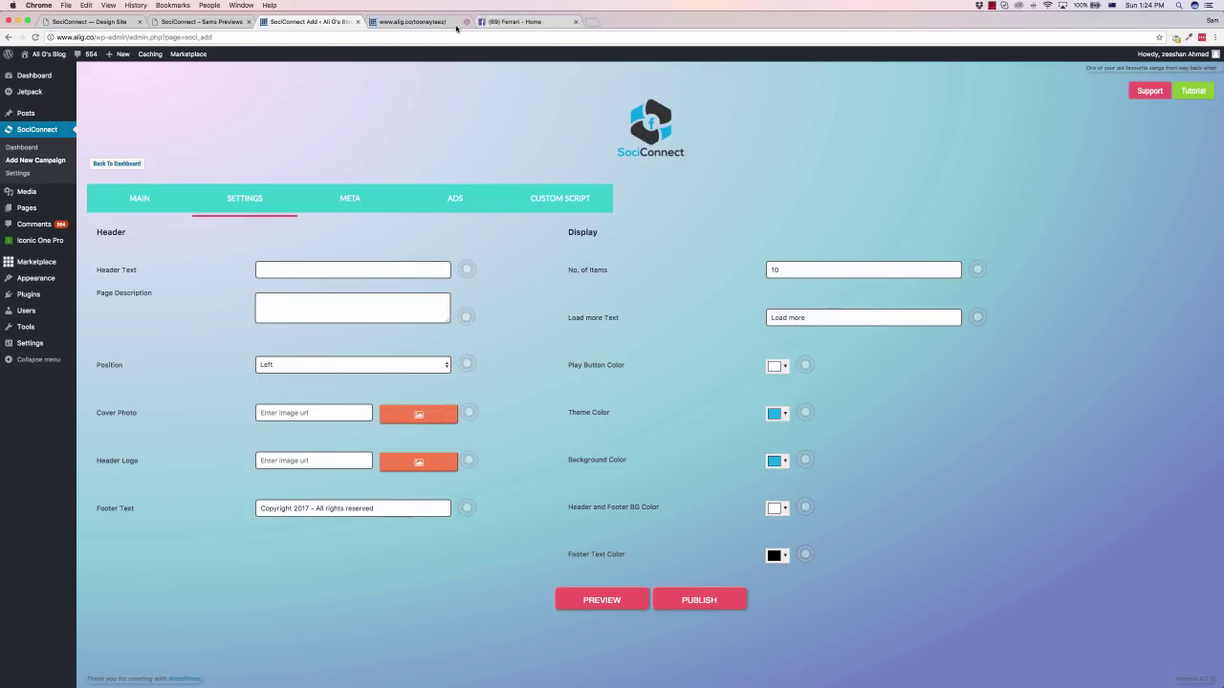
# Scroll the live Tooney TEEZ page's feed down to Load More and back up.
pyautogui.click(411, 21)
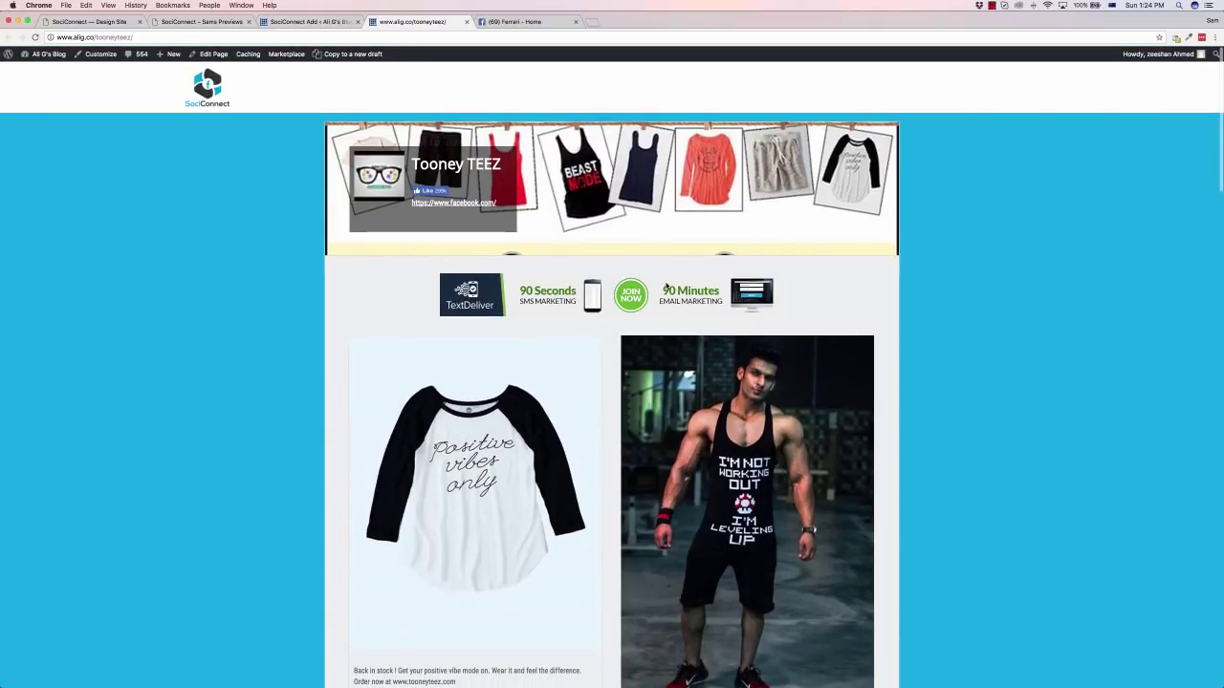
pyautogui.scroll(-5, 340, 357)
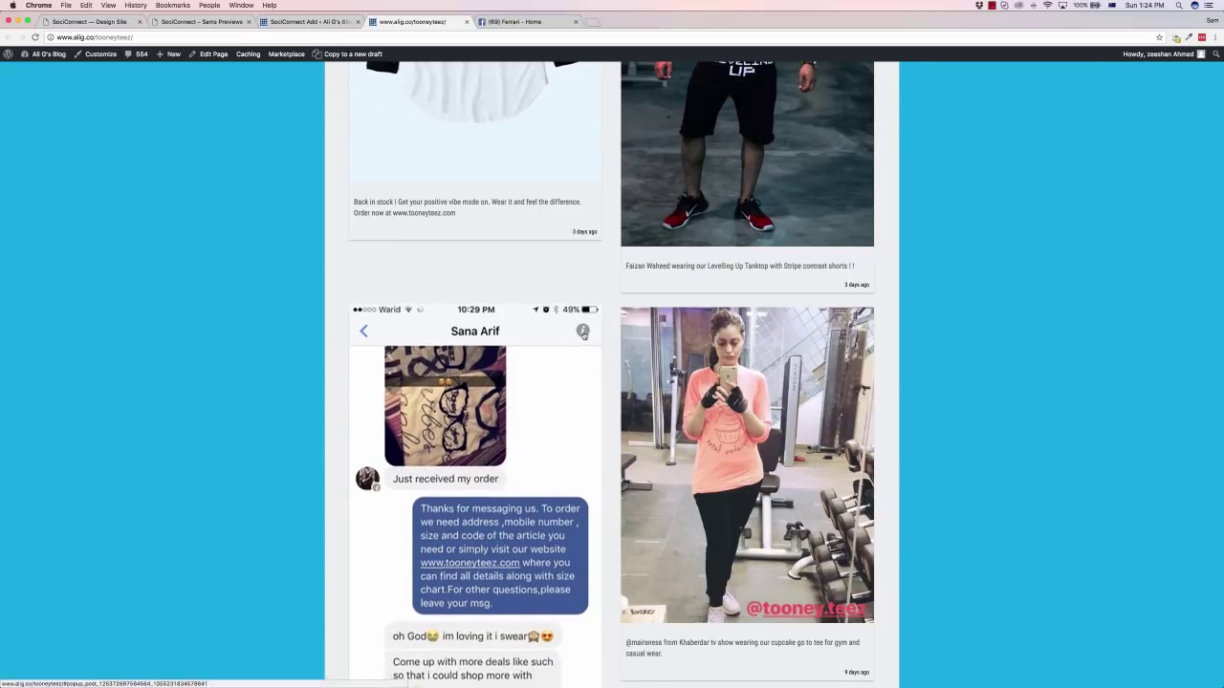
pyautogui.scroll(-4, 605, 320)
pyautogui.scroll(-3, 603, 326)
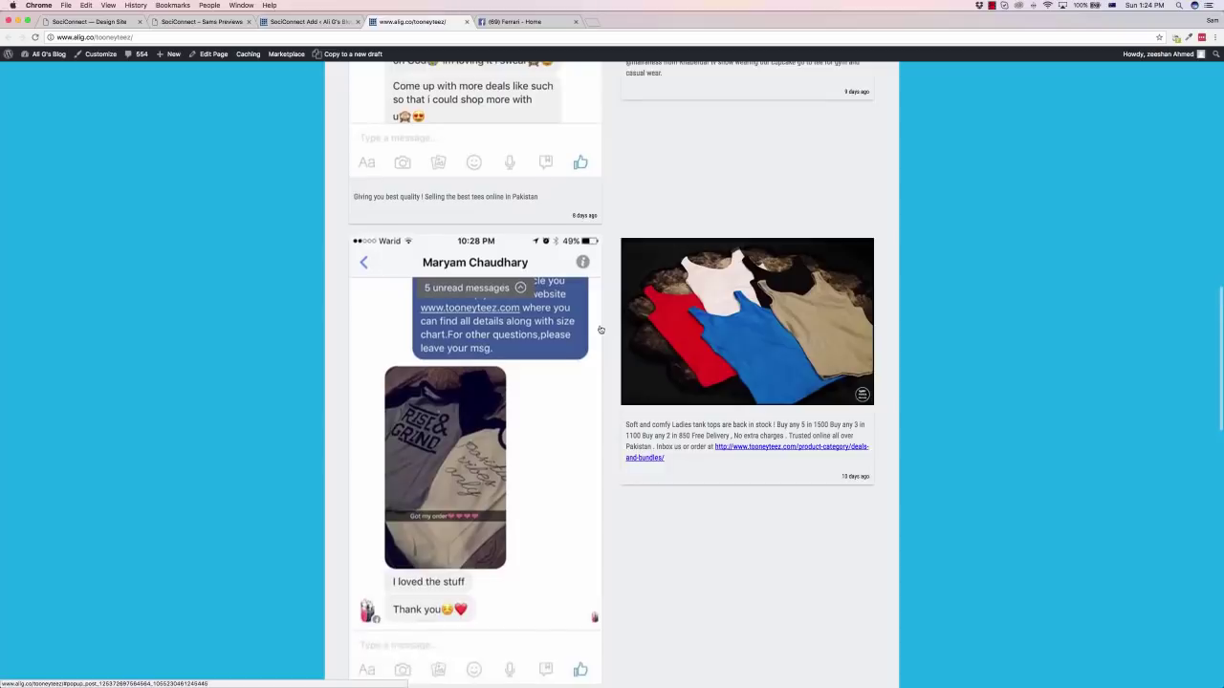
pyautogui.scroll(-4, 674, 397)
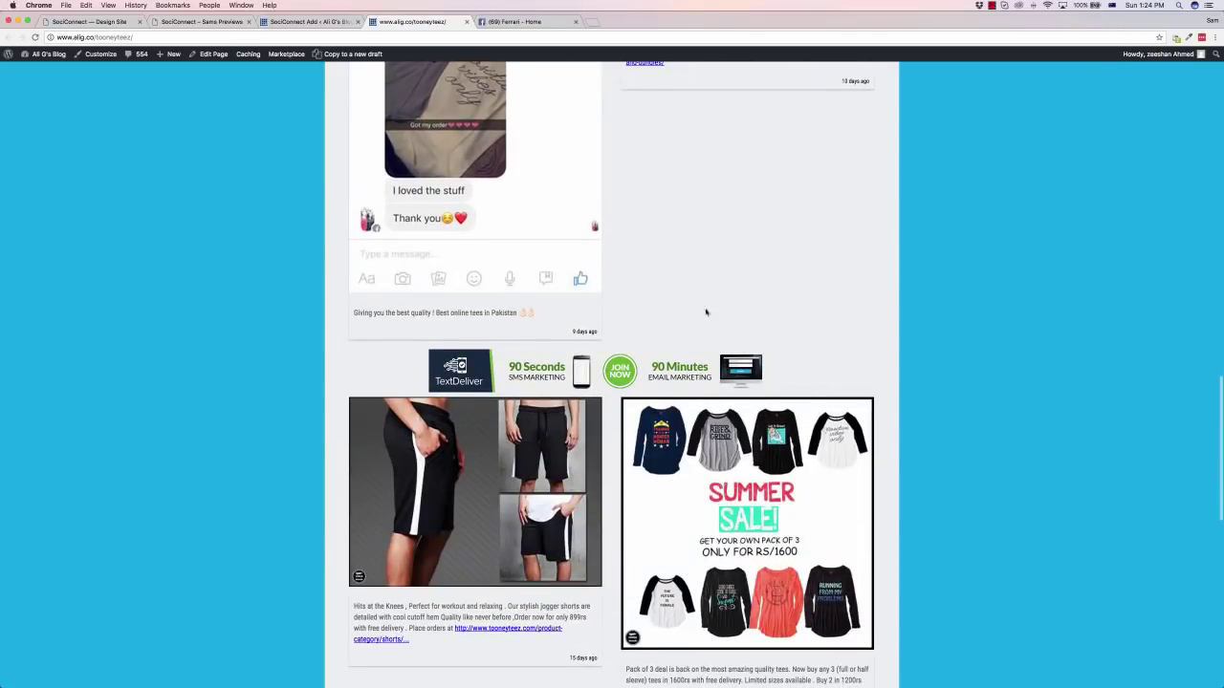
pyautogui.scroll(-8, 755, 290)
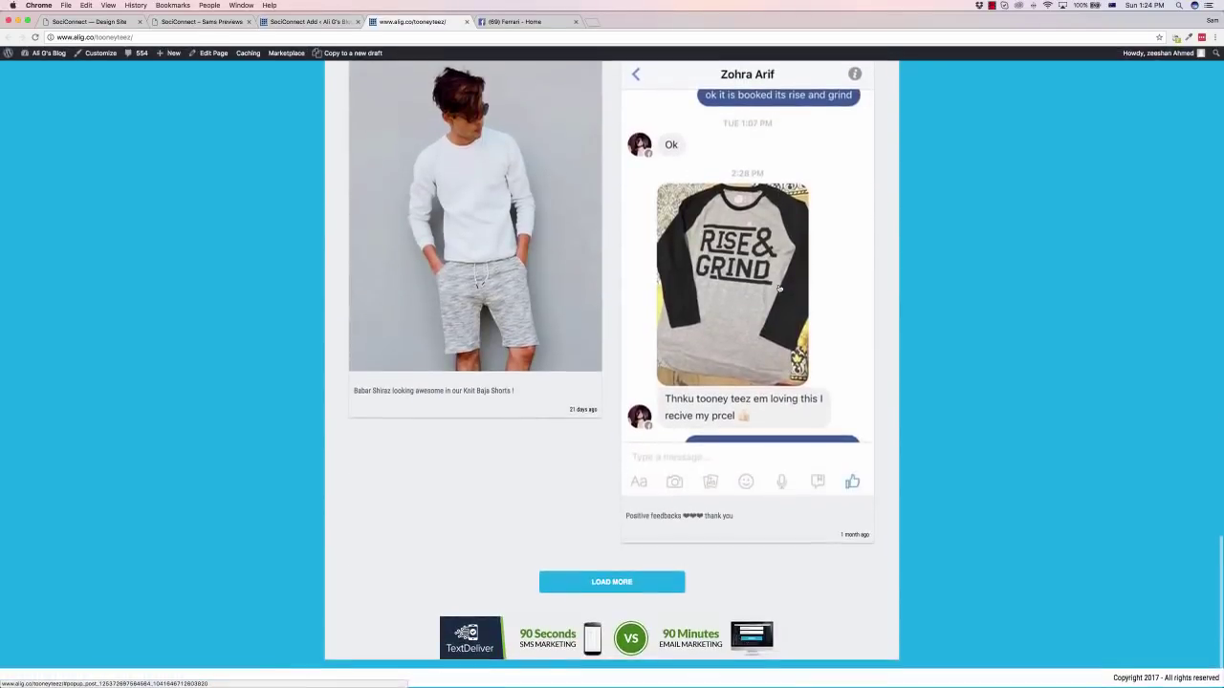
pyautogui.scroll(20, 779, 287)
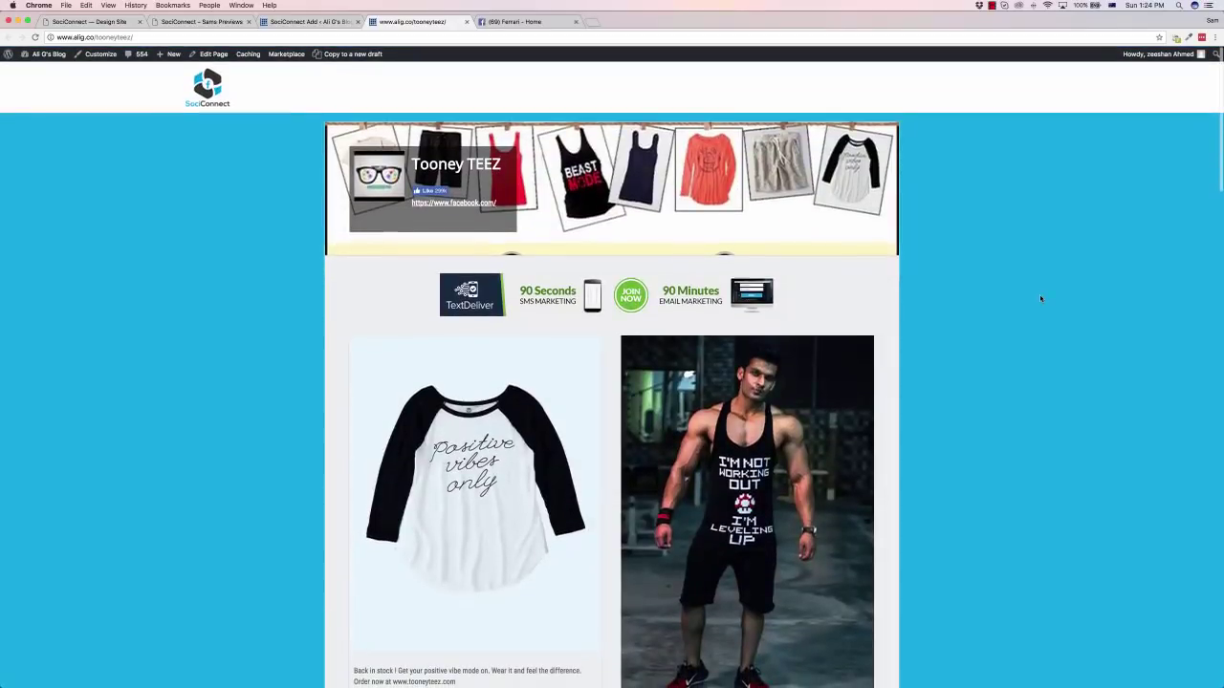